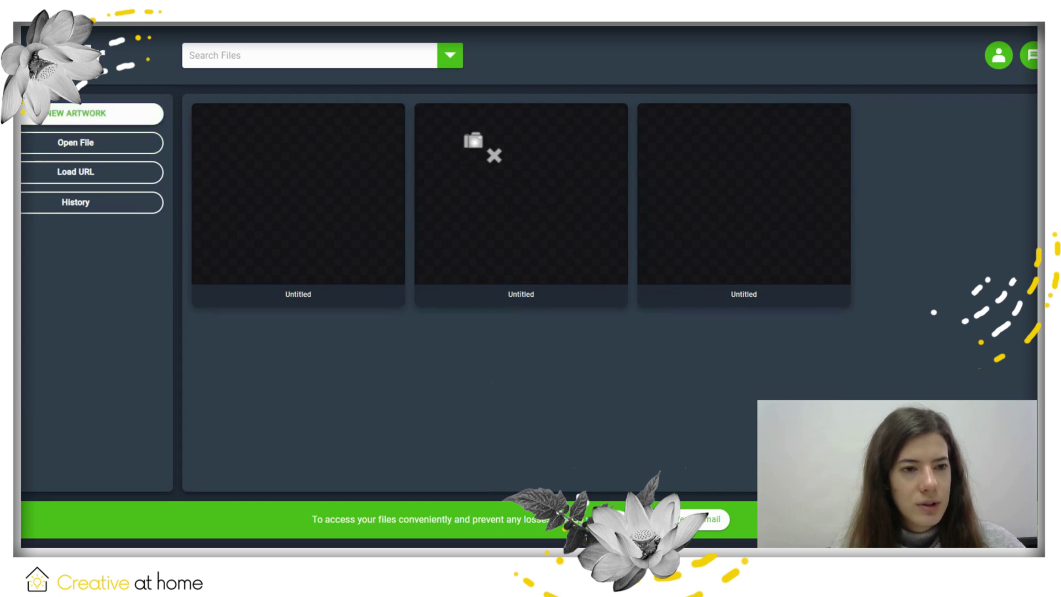
Create a new 640×640 px custom-size artwork on a blank canvas
click(71, 119)
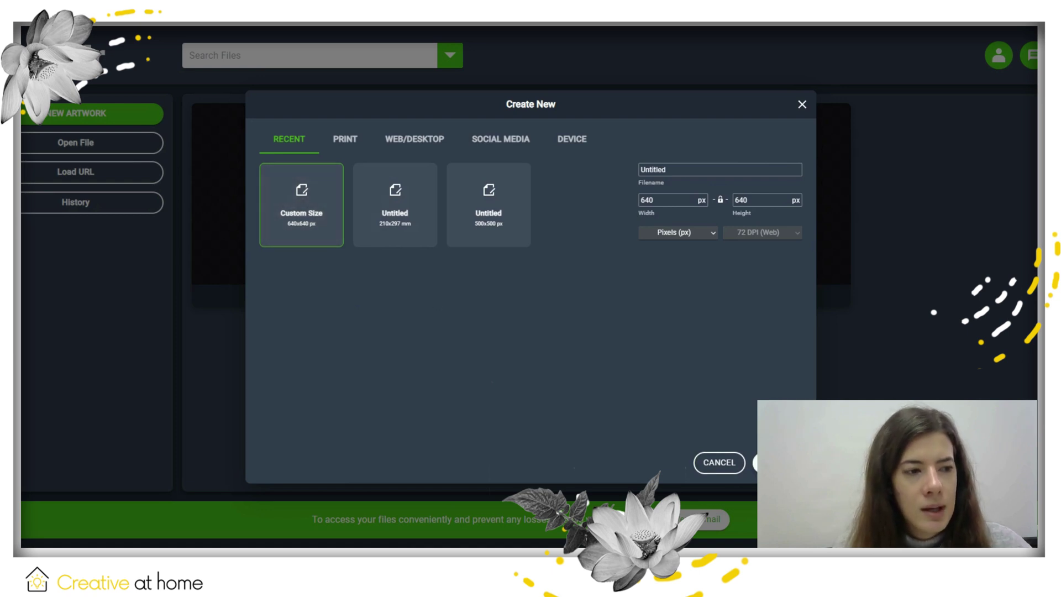
key(Return)
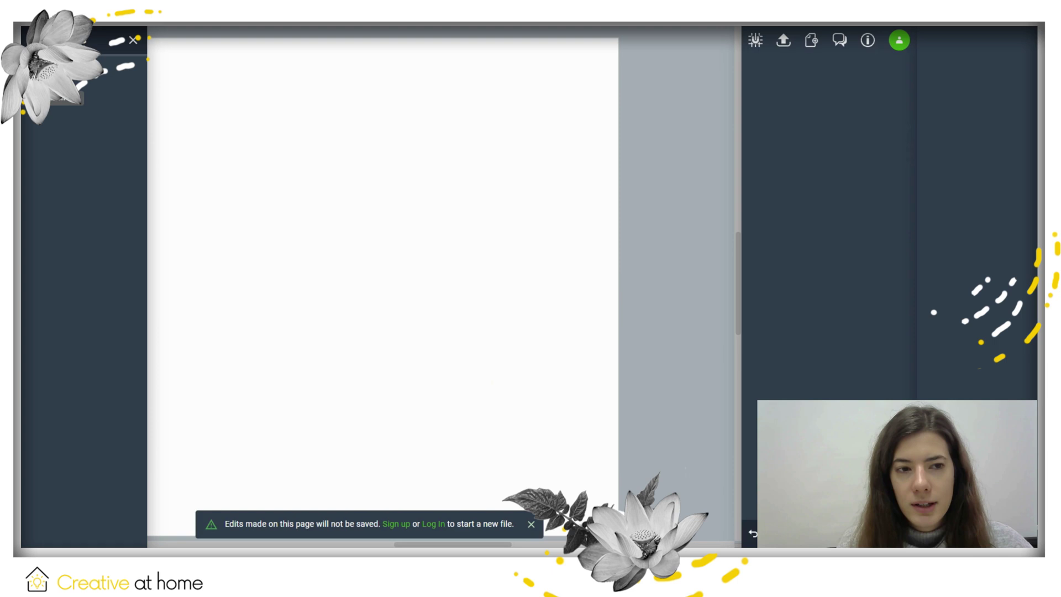
From the Elements library, place the dotted red arrow at top-left and the orange price tag
click(20, 124)
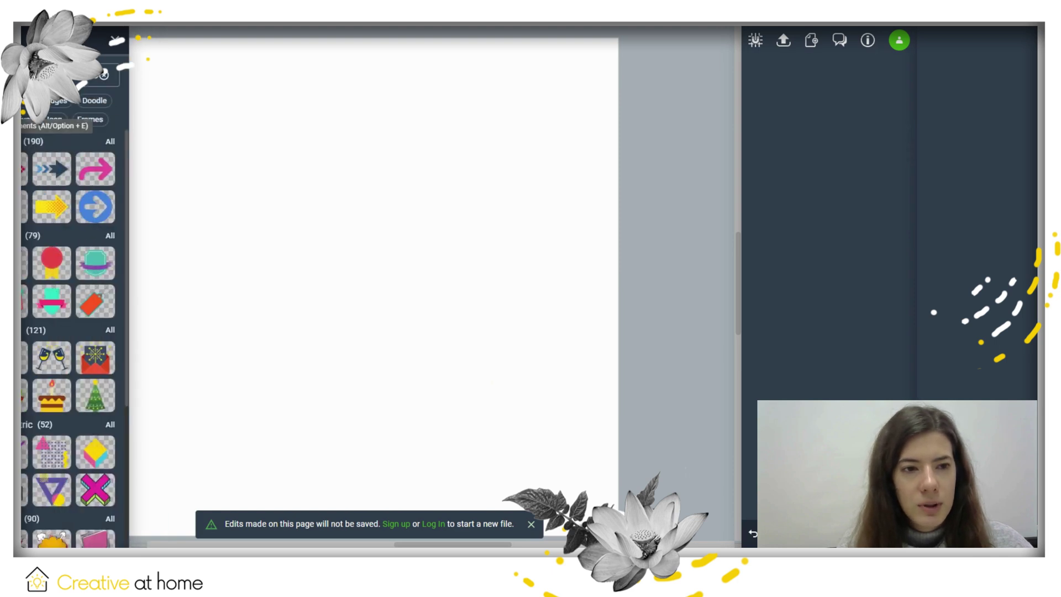
drag(25, 175, 195, 106)
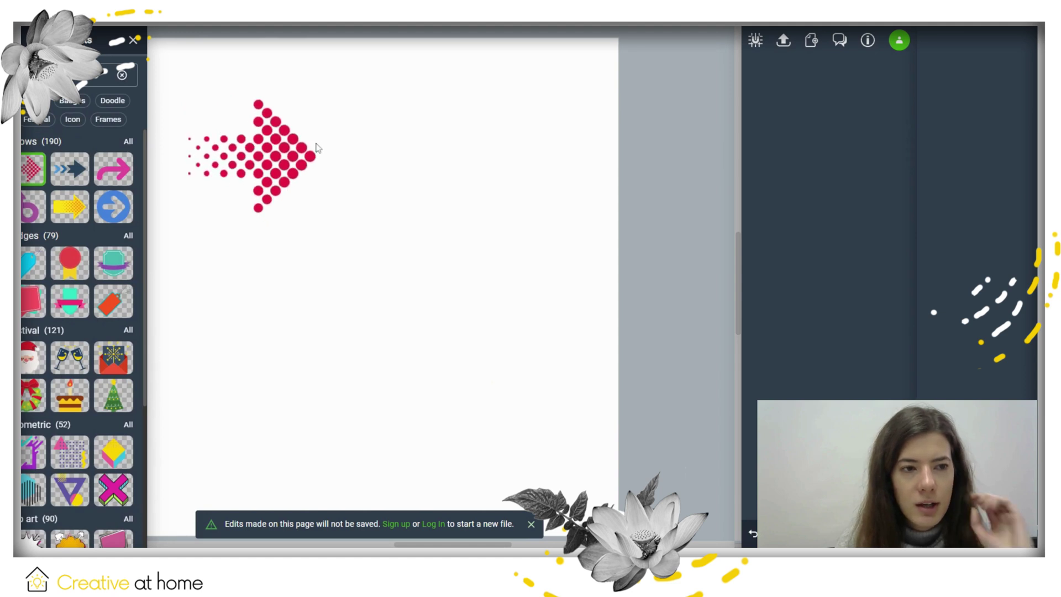
drag(205, 210, 191, 179)
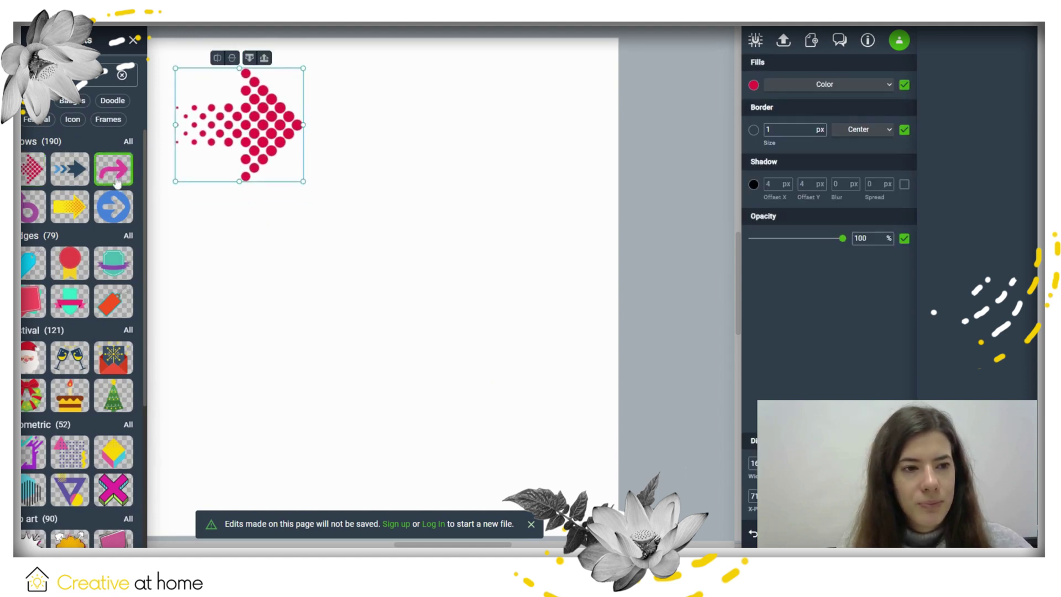
scroll(82, 282, down, 1)
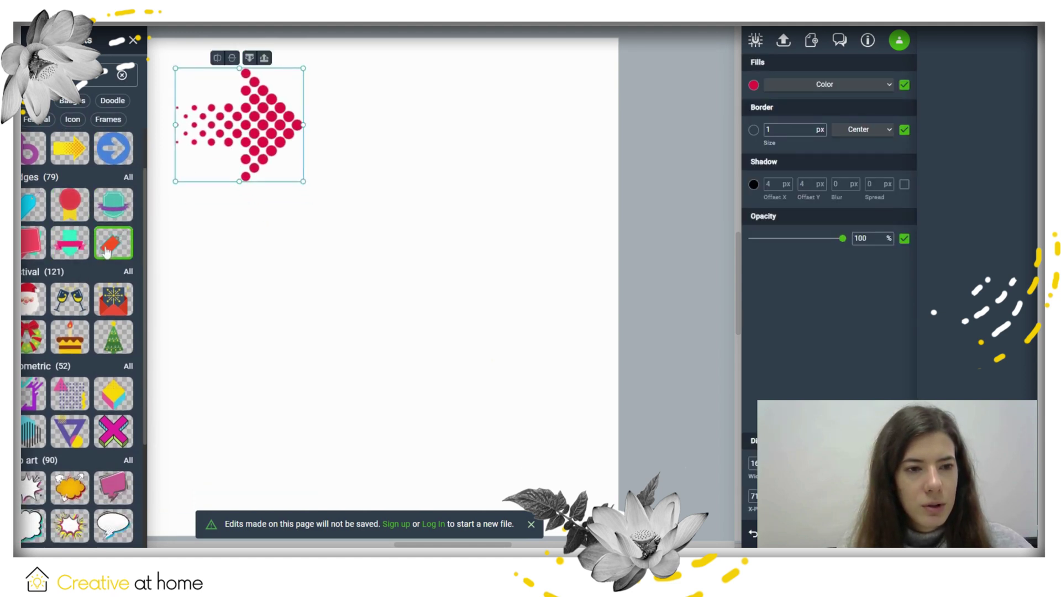
drag(109, 247, 507, 220)
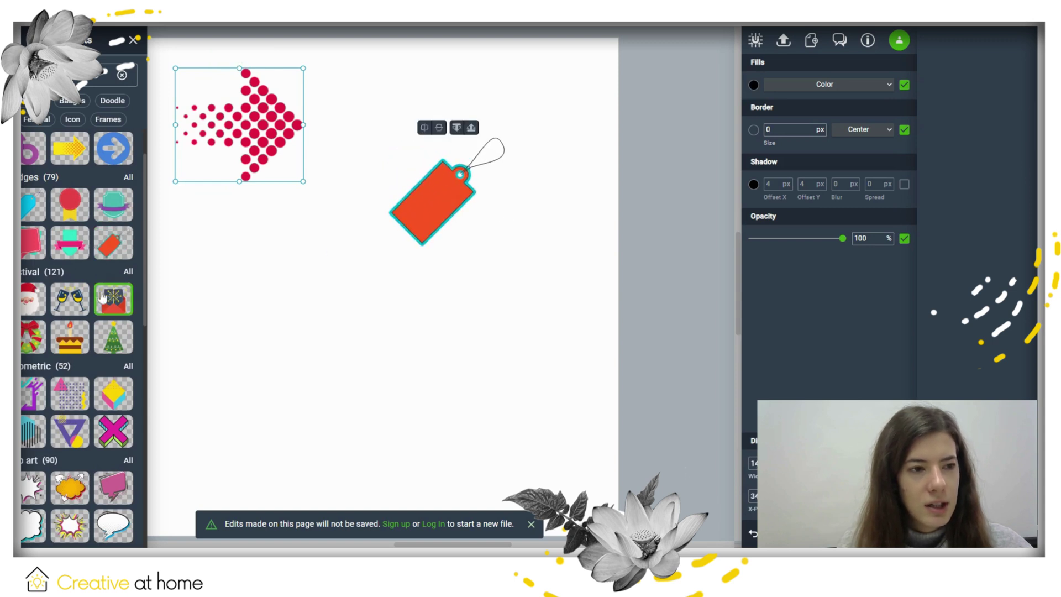
Add the monstera leaf and the orange burger doodle to the canvas
scroll(42, 209, down, 2)
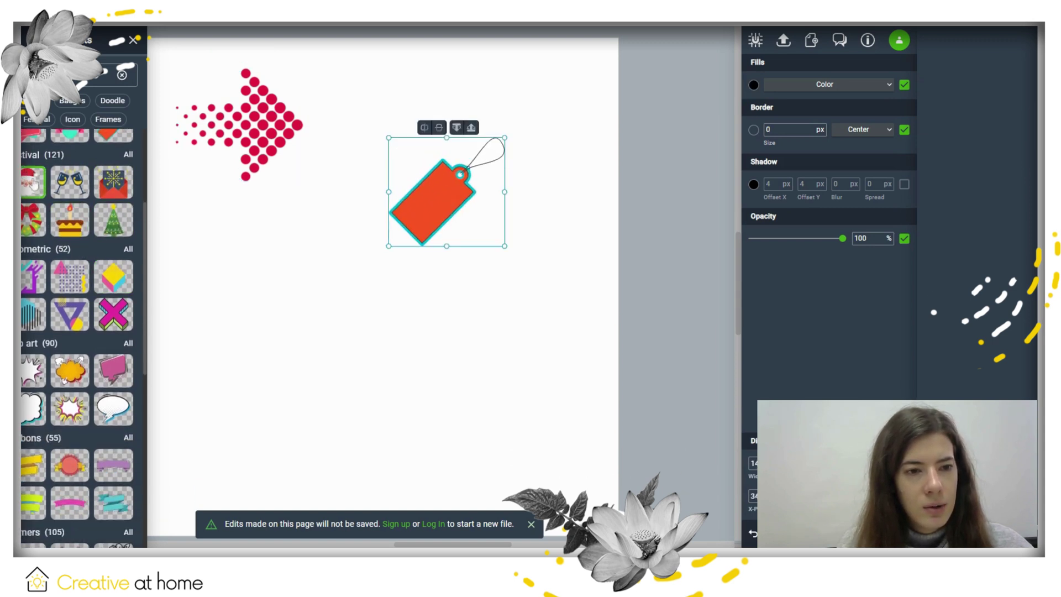
scroll(66, 252, down, 2)
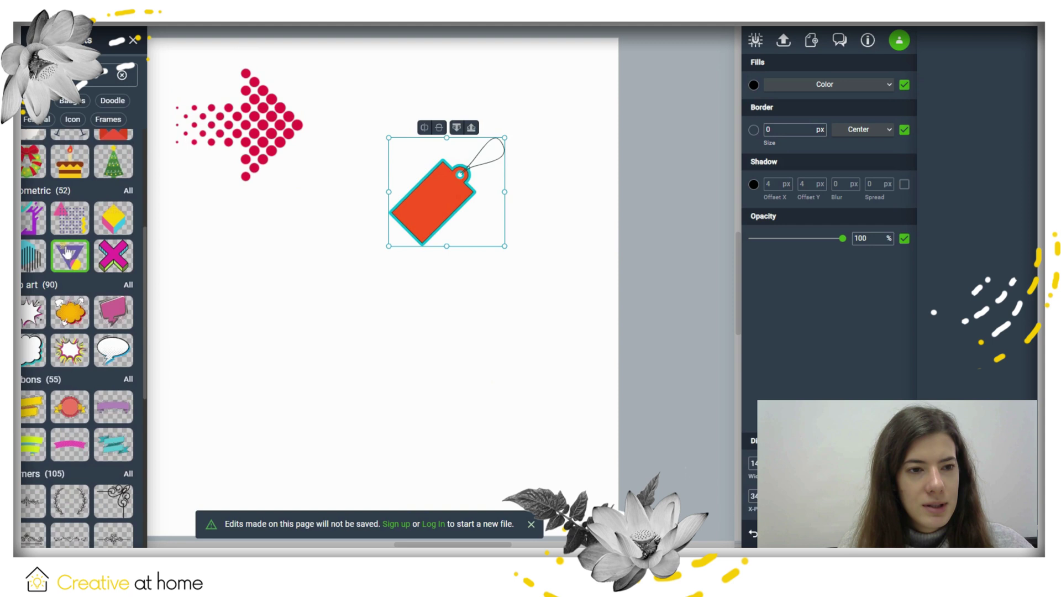
scroll(83, 265, down, 4)
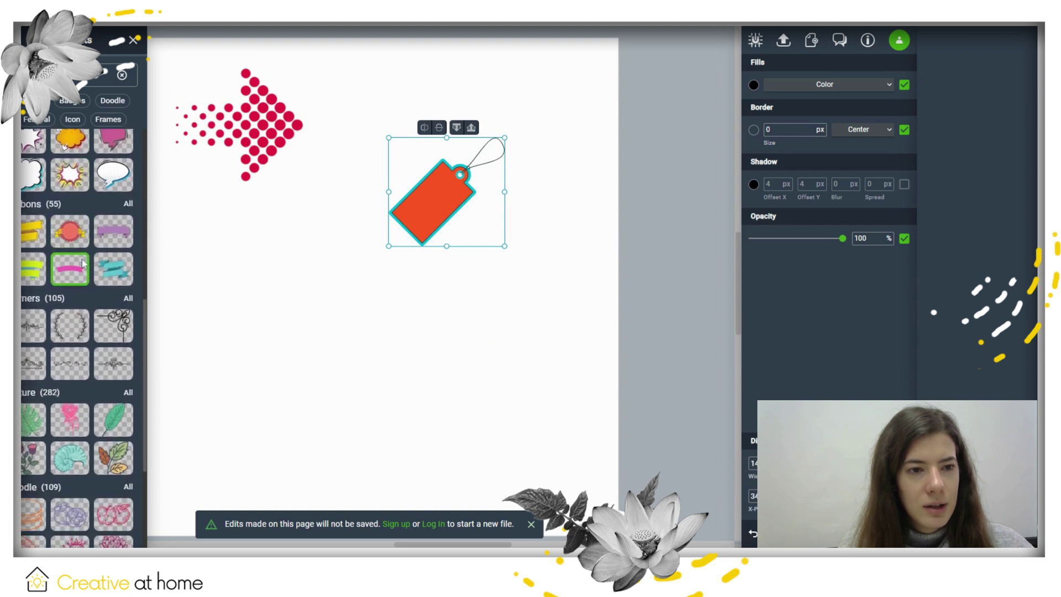
scroll(83, 265, down, 2)
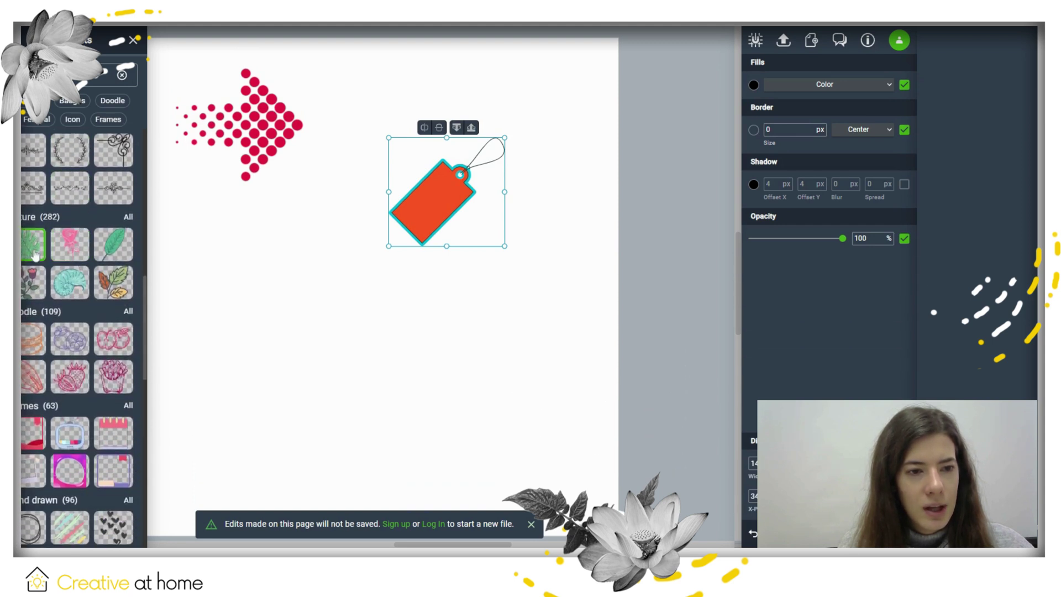
drag(204, 249, 206, 249)
scroll(71, 259, down, 2)
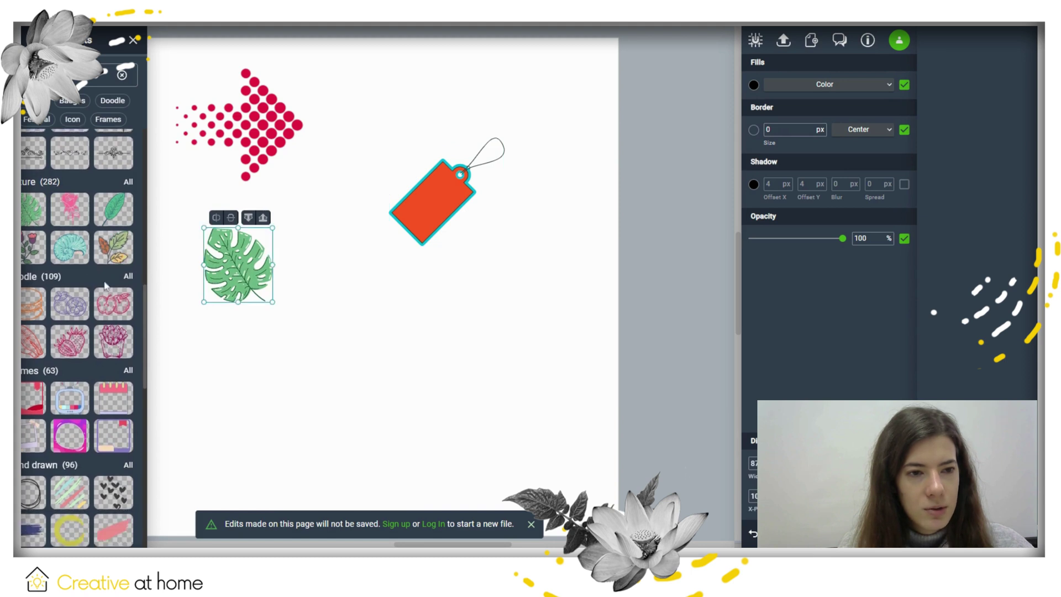
drag(33, 222, 466, 322)
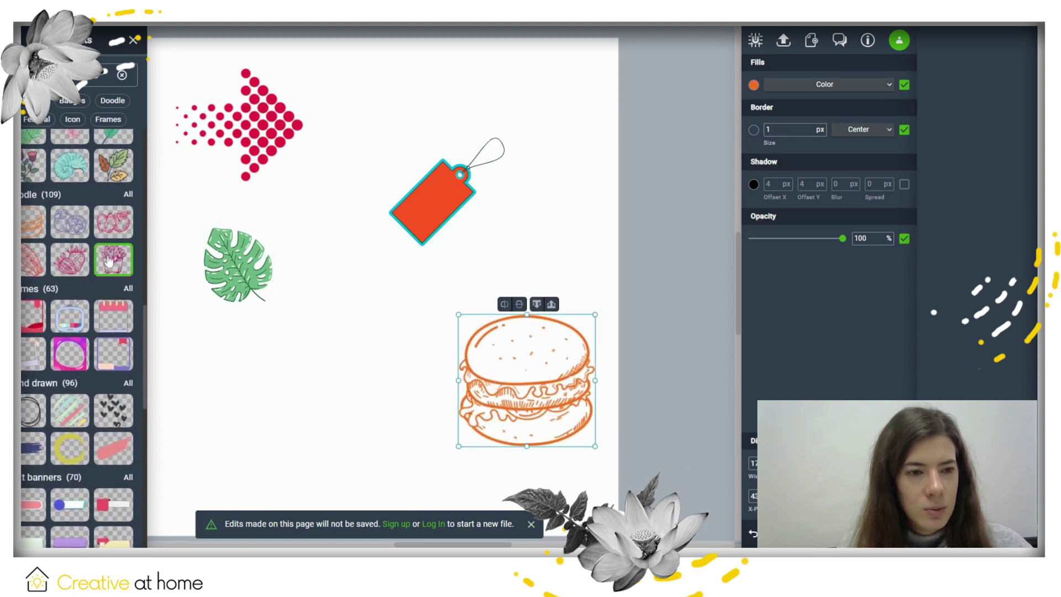
Add the pink fries doodle at lower left, hearts at top right, and blue-circle banner at top centre
drag(212, 412, 184, 367)
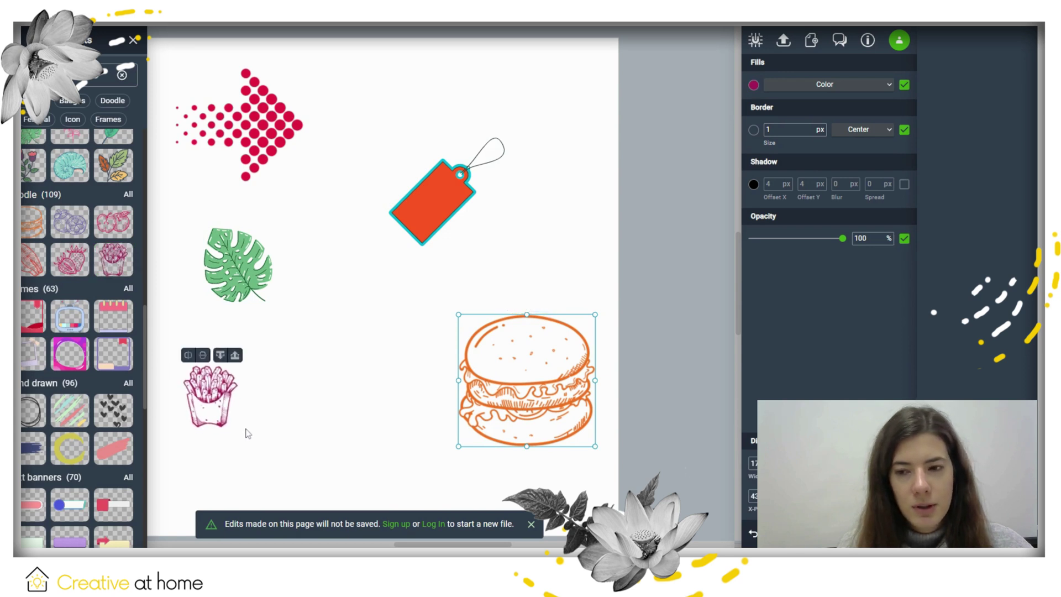
scroll(104, 226, down, 2)
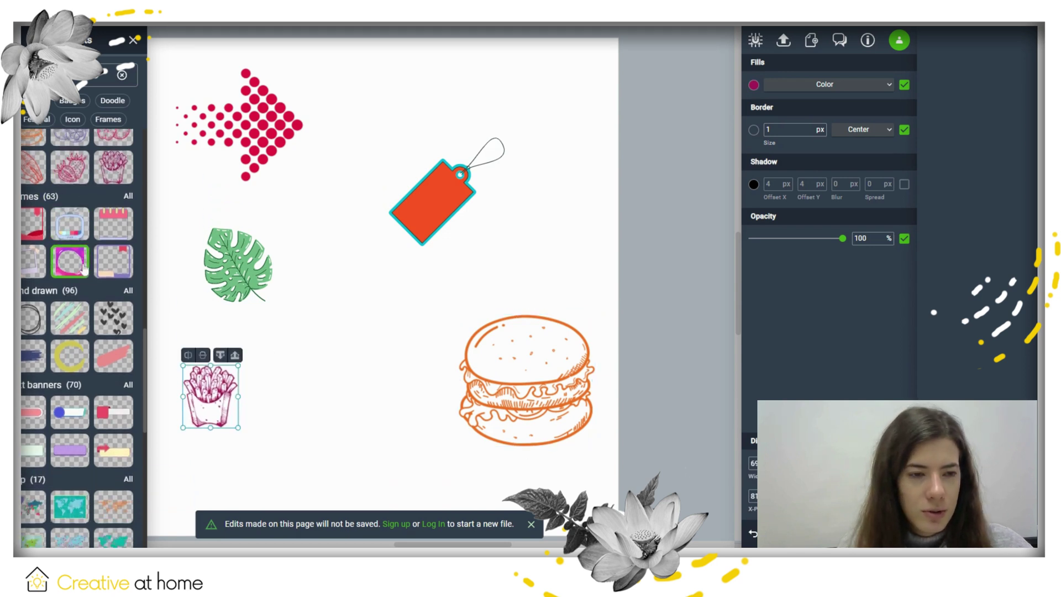
scroll(109, 237, down, 1)
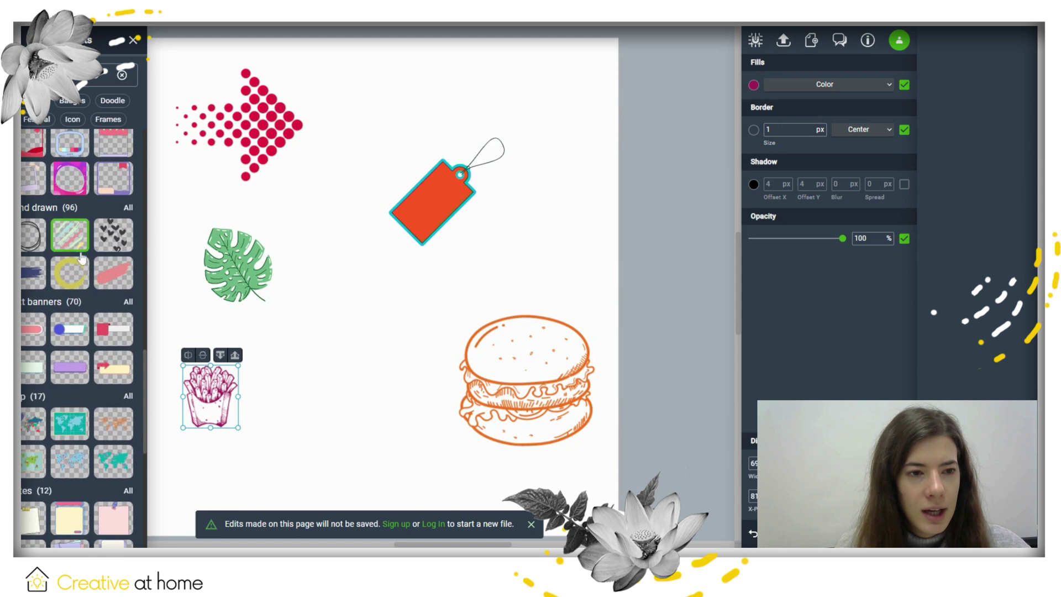
mouse_move(114, 243)
mouse_down()
mouse_move(540, 132)
mouse_move(540, 90)
mouse_up()
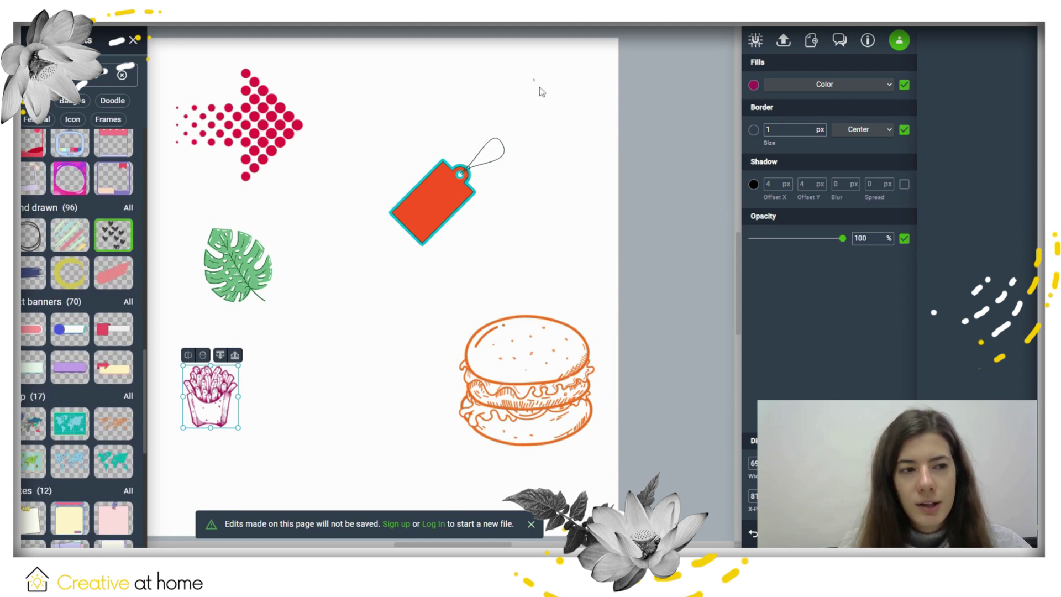
scroll(105, 238, down, 2)
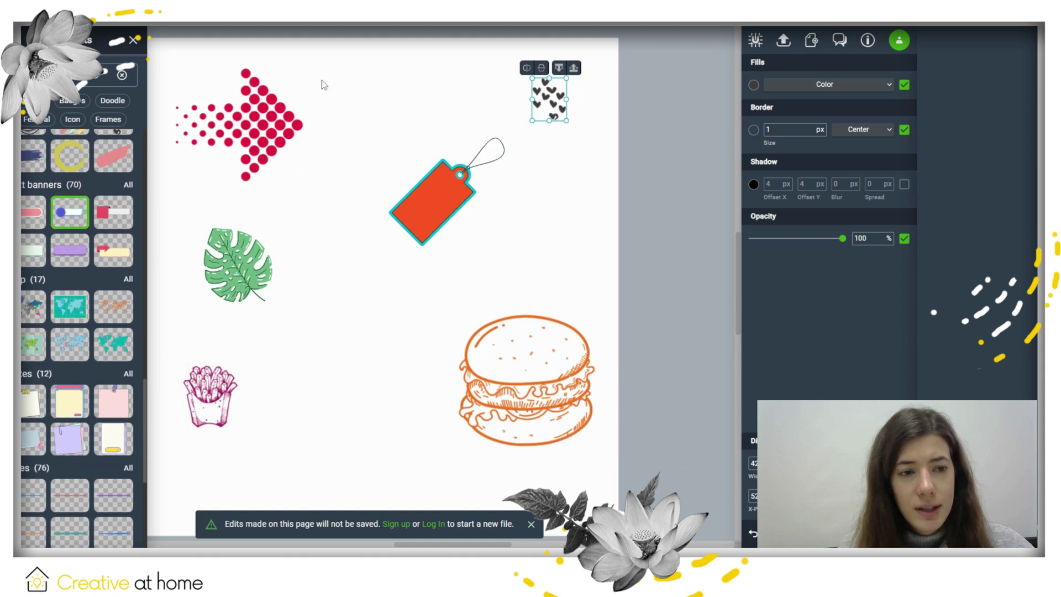
drag(331, 75, 335, 77)
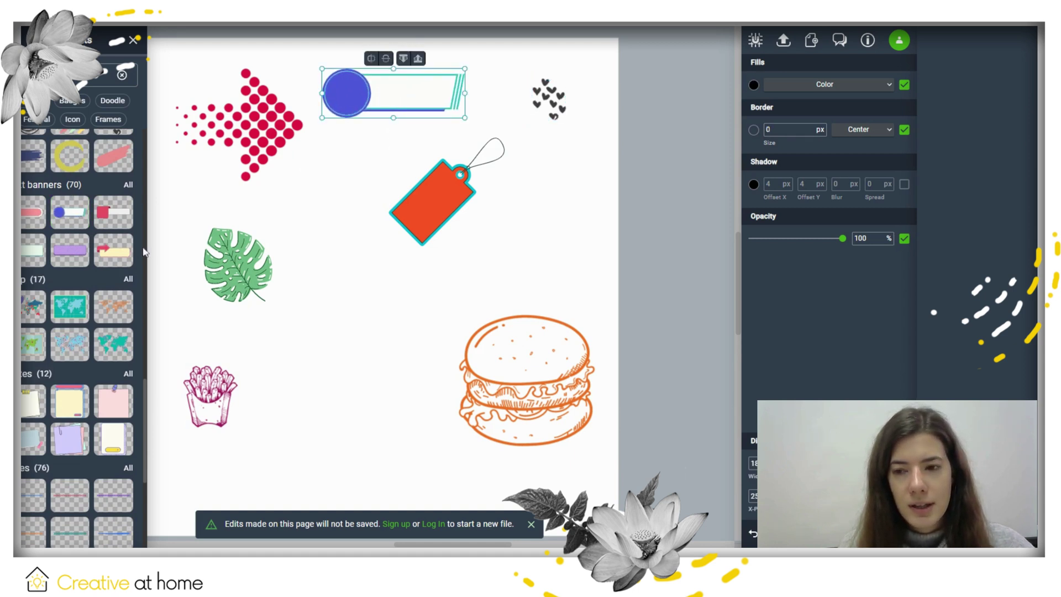
scroll(39, 297, down, 1)
scroll(38, 298, down, 6)
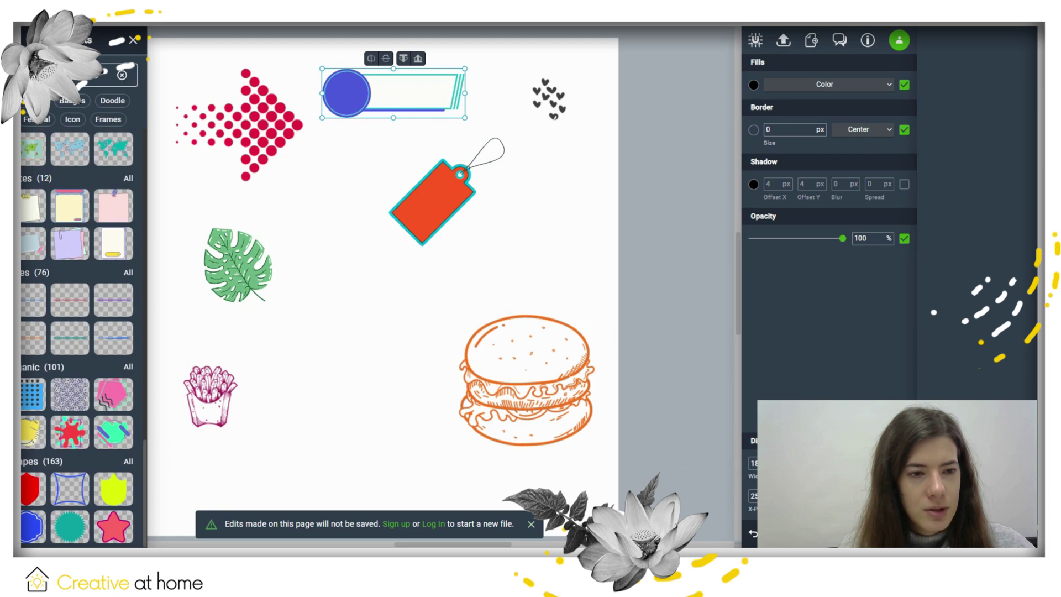
Place a grey Wi-Fi icon left of the tag and a calendar icon beside it, then deselect
click(17, 137)
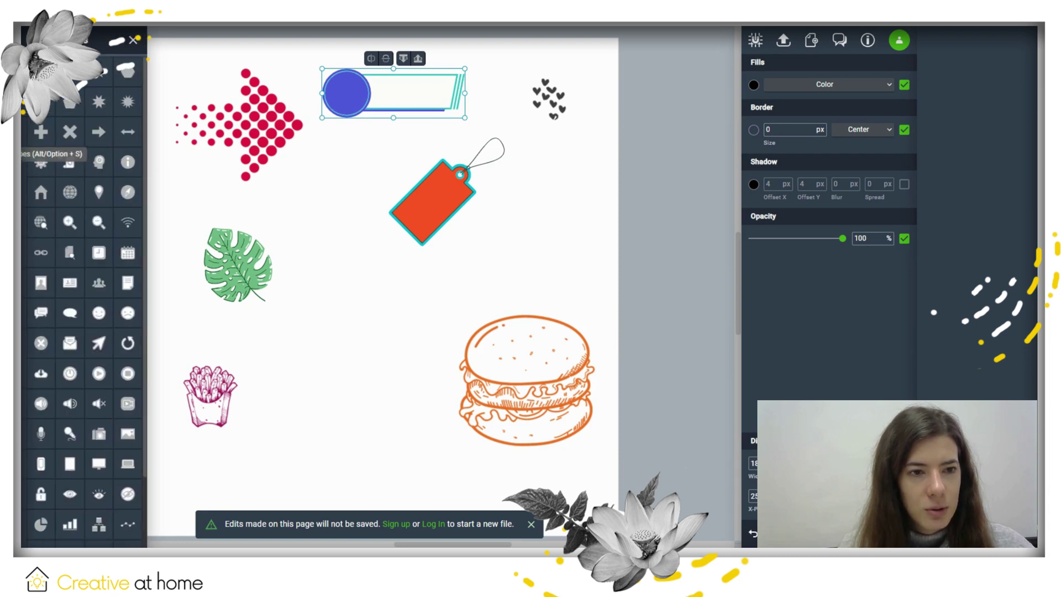
drag(127, 222, 350, 225)
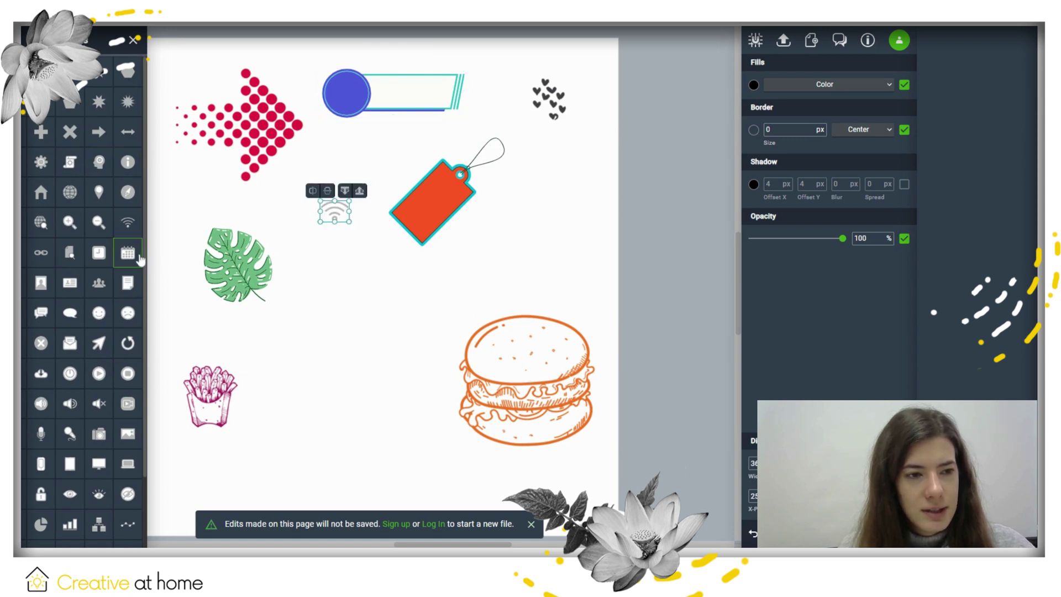
drag(128, 252, 558, 237)
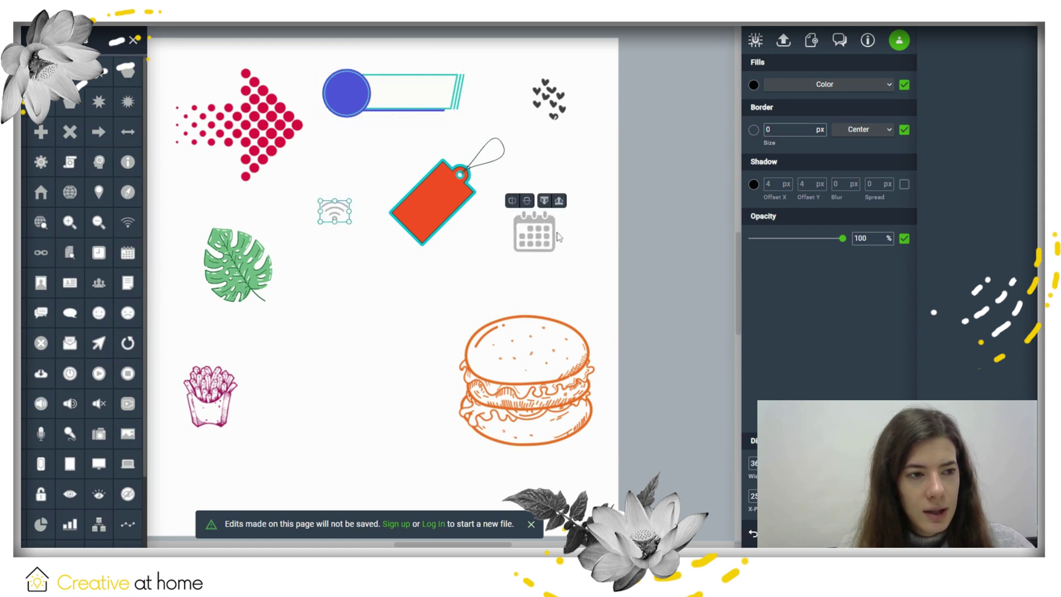
click(391, 320)
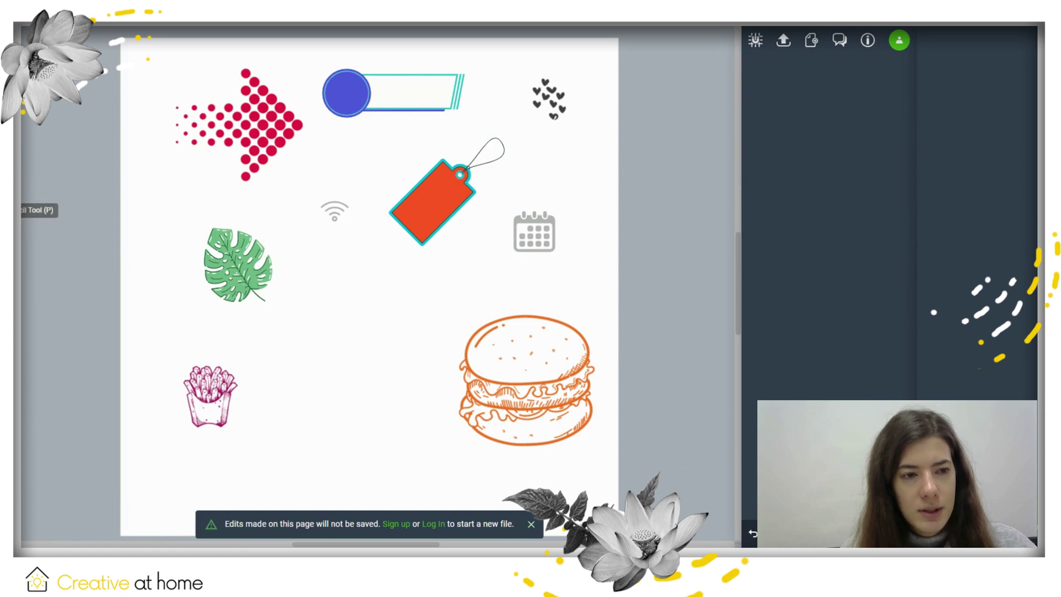
Draw three freehand pencil squiggles mid-canvas and drag out a text box below the fries
mouse_move(331, 254)
mouse_down()
mouse_move(325, 269)
mouse_move(360, 330)
mouse_up()
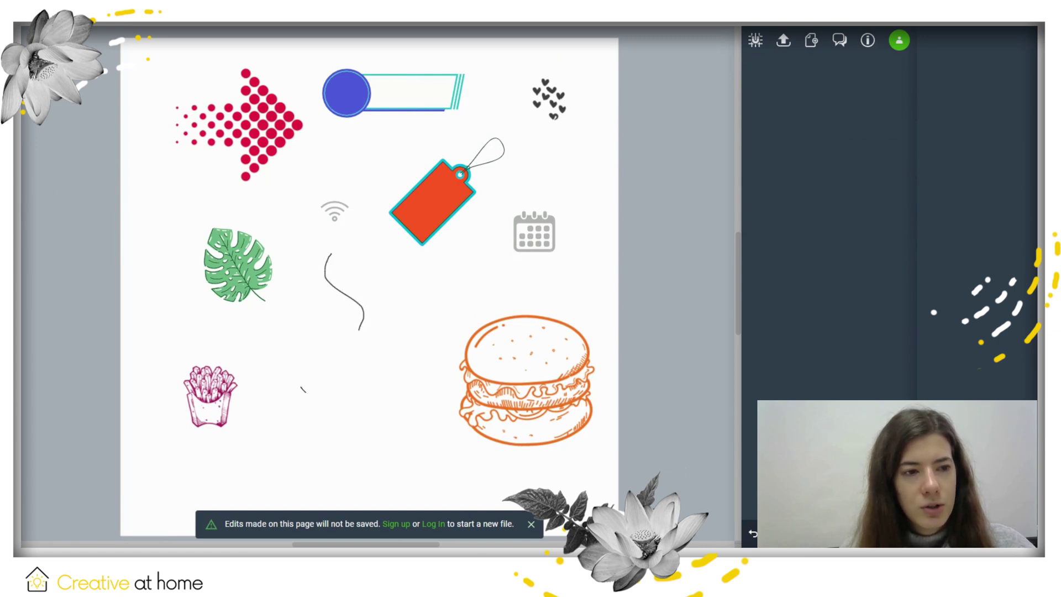
mouse_move(303, 390)
mouse_down()
mouse_move(346, 385)
mouse_move(384, 407)
mouse_up()
drag(447, 342, 442, 412)
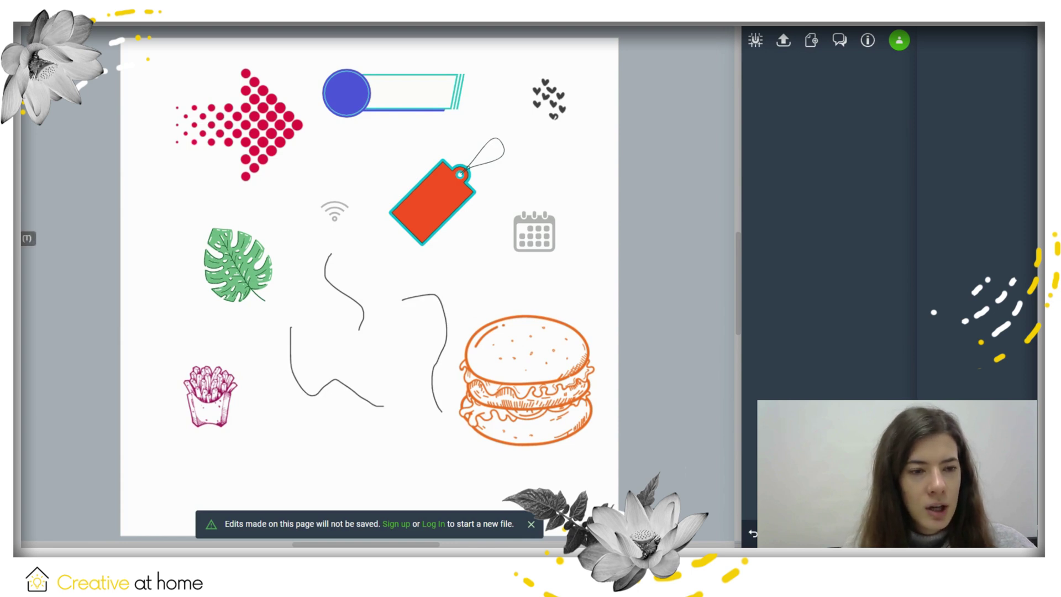
drag(256, 425, 365, 473)
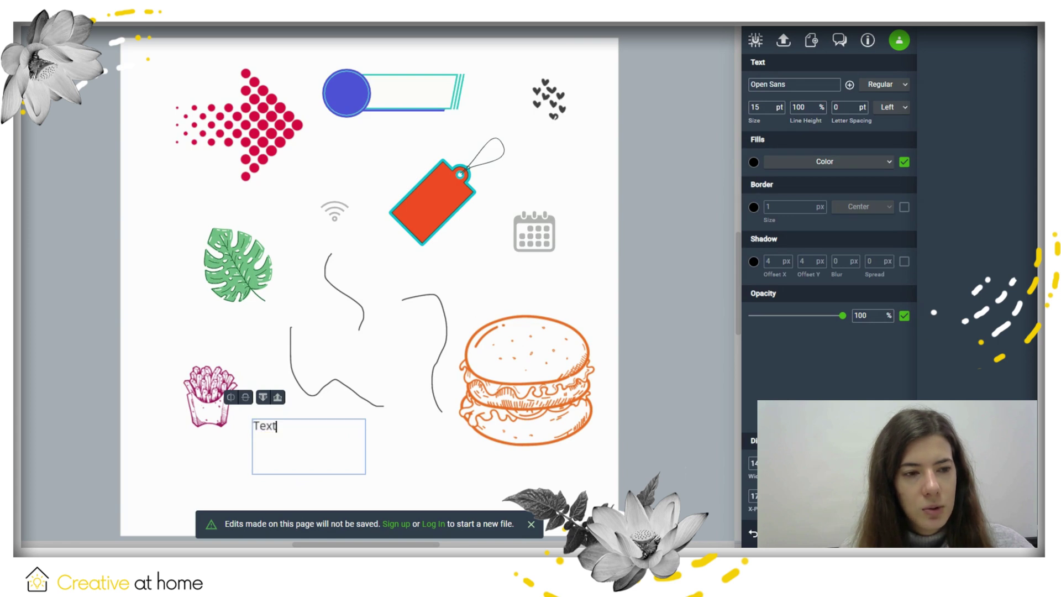
Replace the placeholder with 'Add your text here' and nudge the box lower-right
key(BackSpace)
key(BackSpace)
key(BackSpace)
key(BackSpace)
text(Add your te)
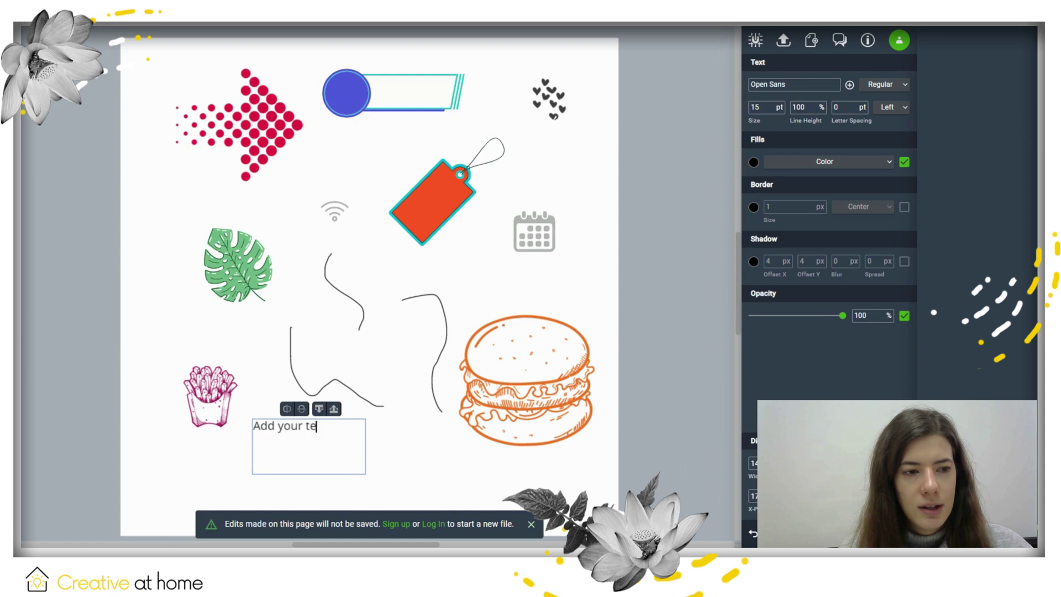
text(xt here)
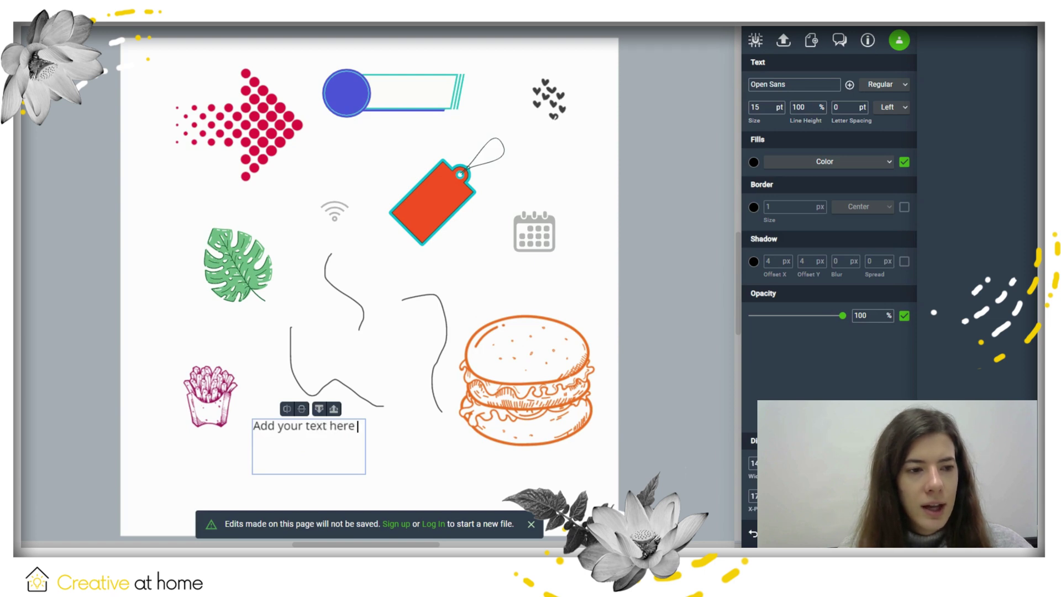
mouse_move(309, 474)
mouse_down()
mouse_move(268, 478)
mouse_move(310, 482)
mouse_up()
Select all the text and review its fill type, Open Sans font list and opacity
key(ctrl+a)
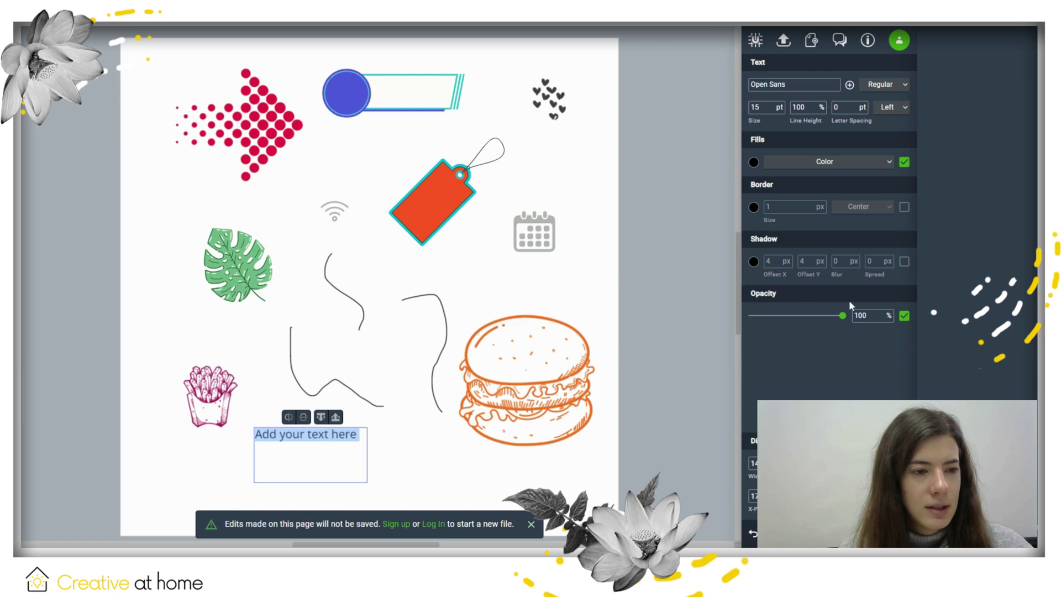
click(892, 161)
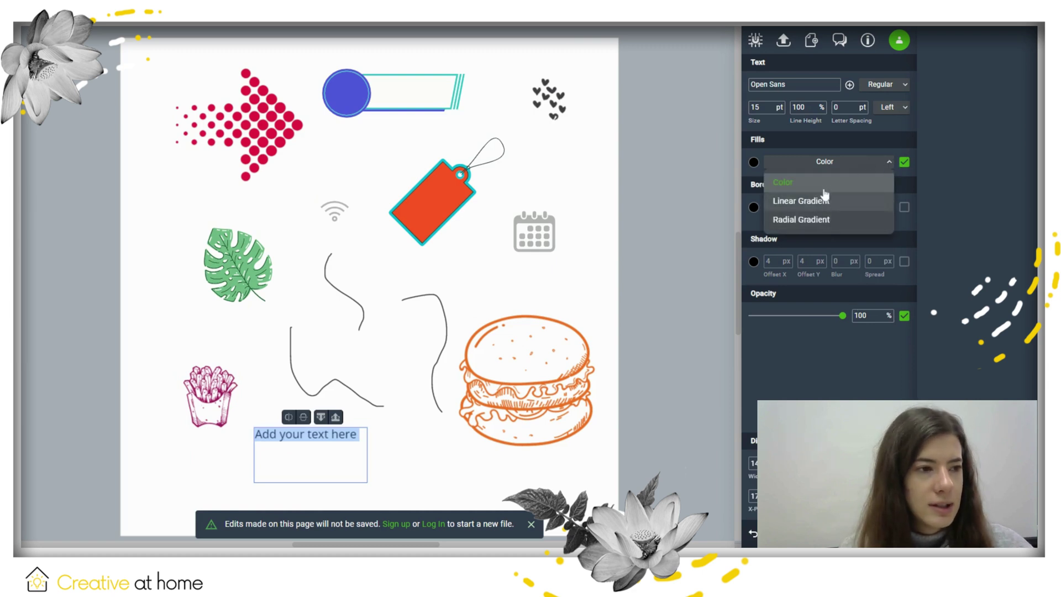
click(824, 88)
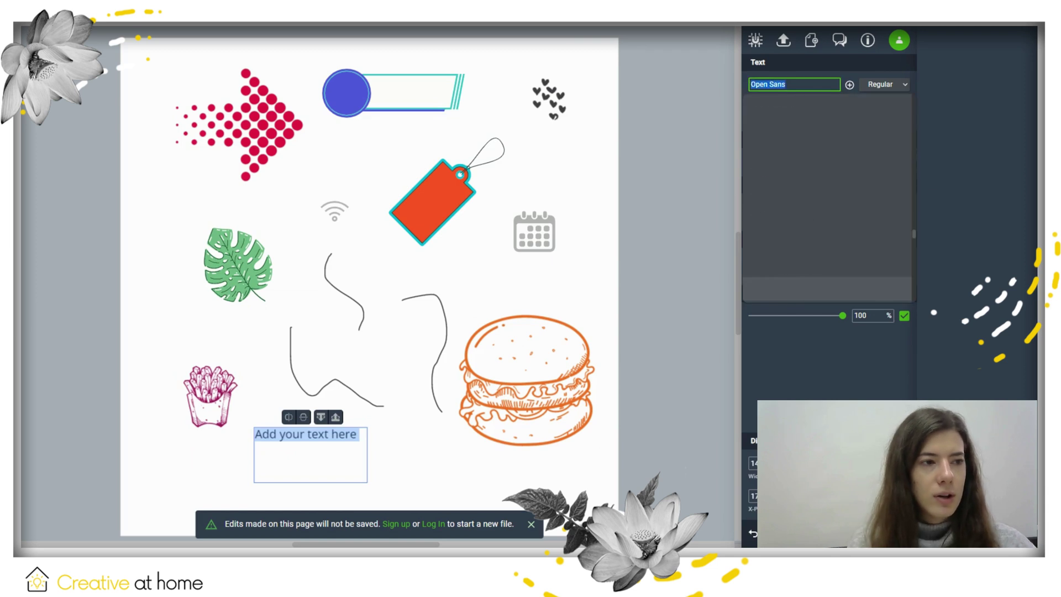
click(806, 352)
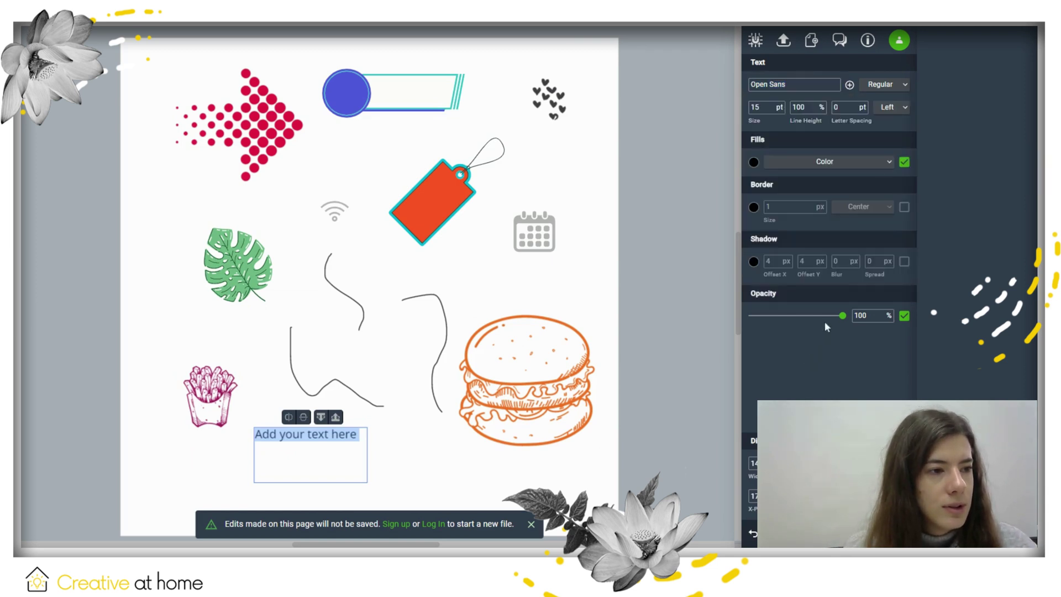
mouse_move(841, 316)
mouse_down()
mouse_move(787, 320)
mouse_move(844, 318)
mouse_up()
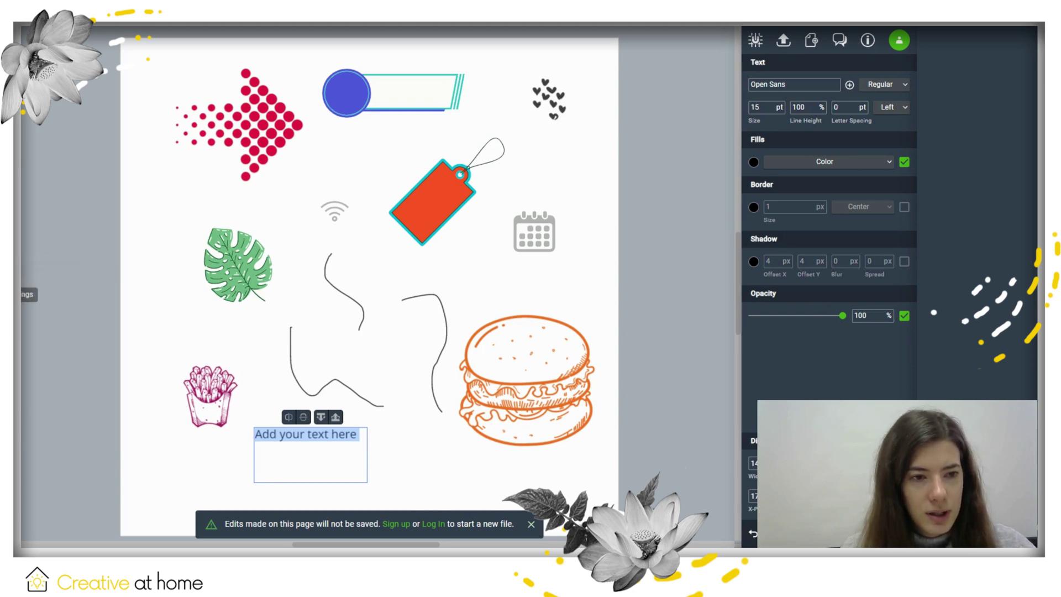
click(28, 295)
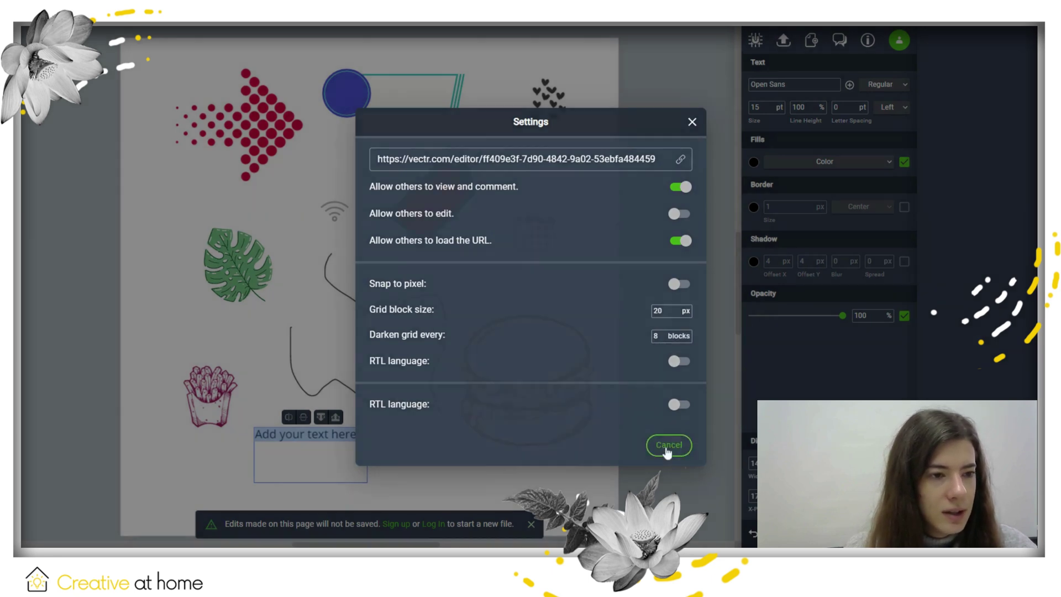
click(670, 445)
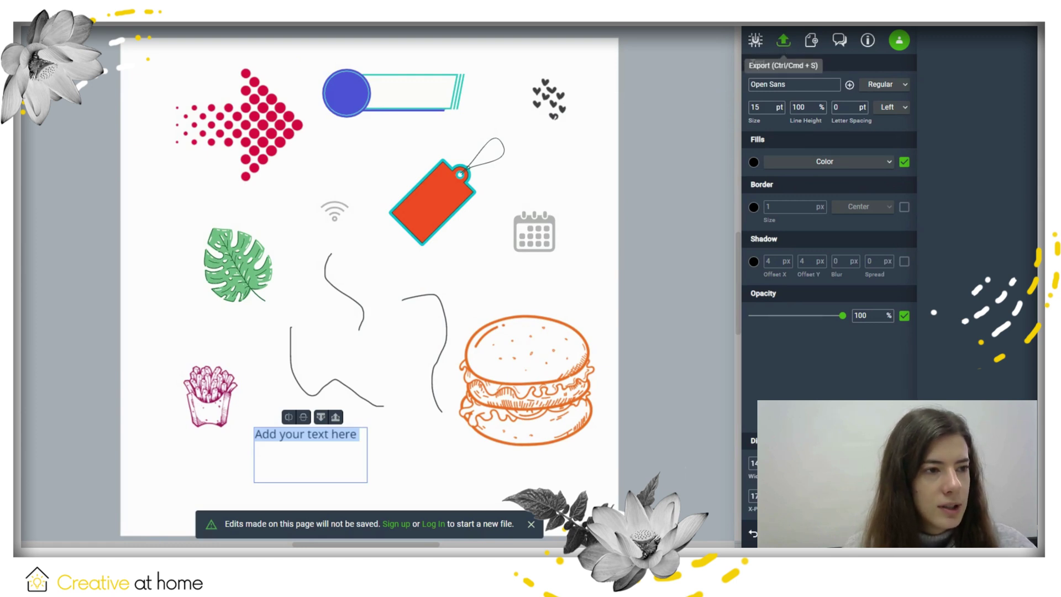
Export the artwork as a 640×640 px SVG and download it
click(784, 42)
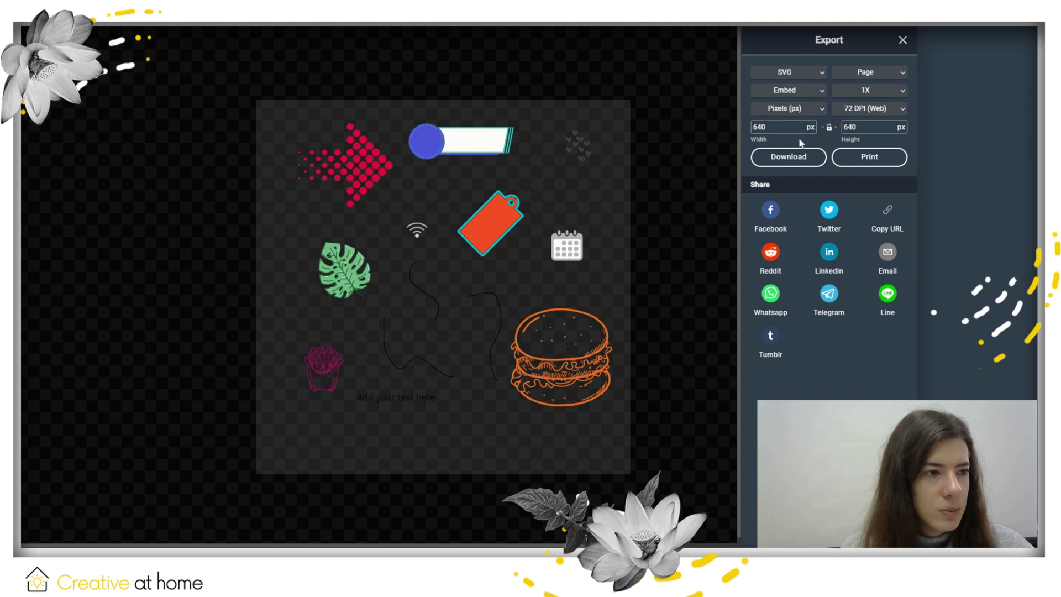
click(817, 157)
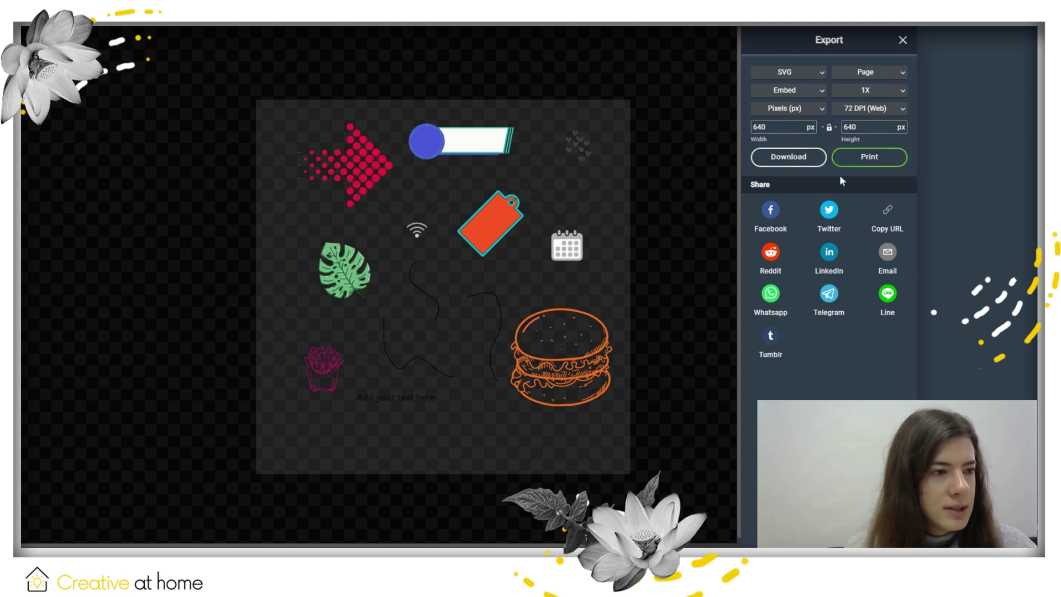